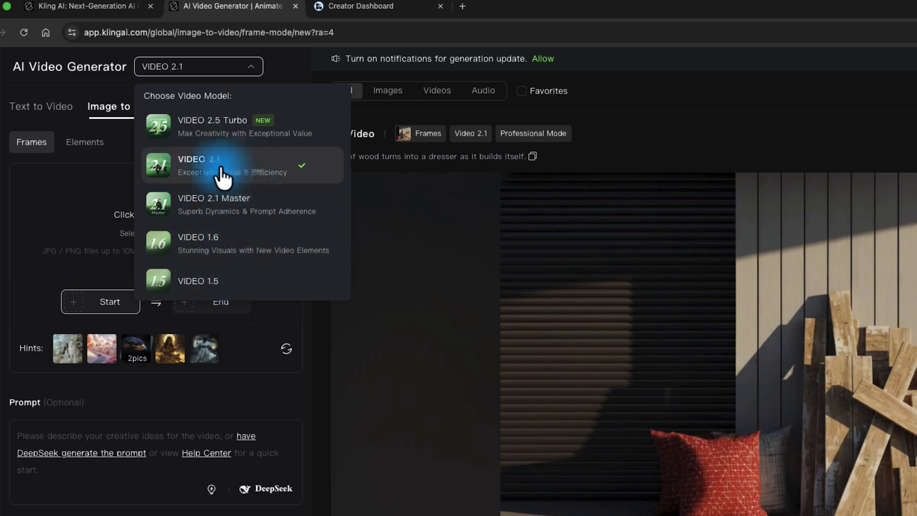
Step: Keep VIDEO 2.1 as Kling's model and move the floating preview window aside
click(219, 165)
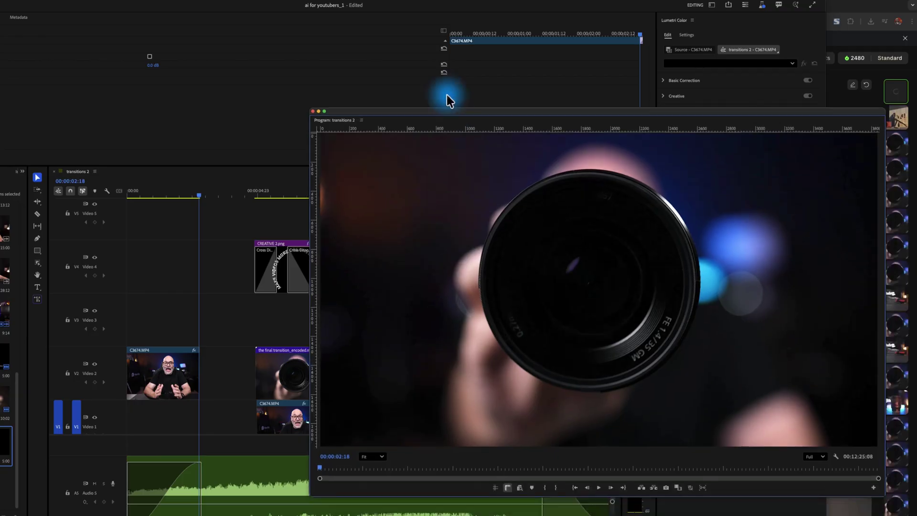
drag(444, 92, 472, 46)
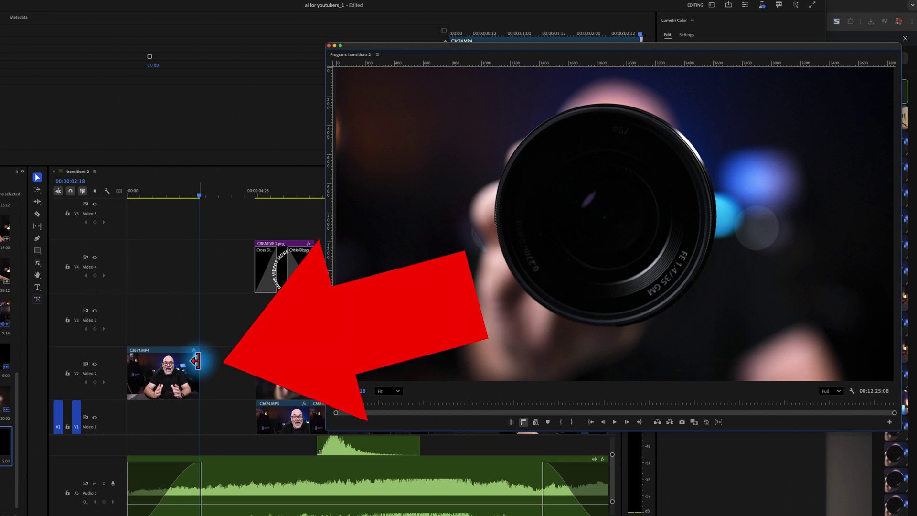
Step: Export the camera-lens frame at 00:00:02:18 as a PNG still and load it as Kling's start frame
click(683, 421)
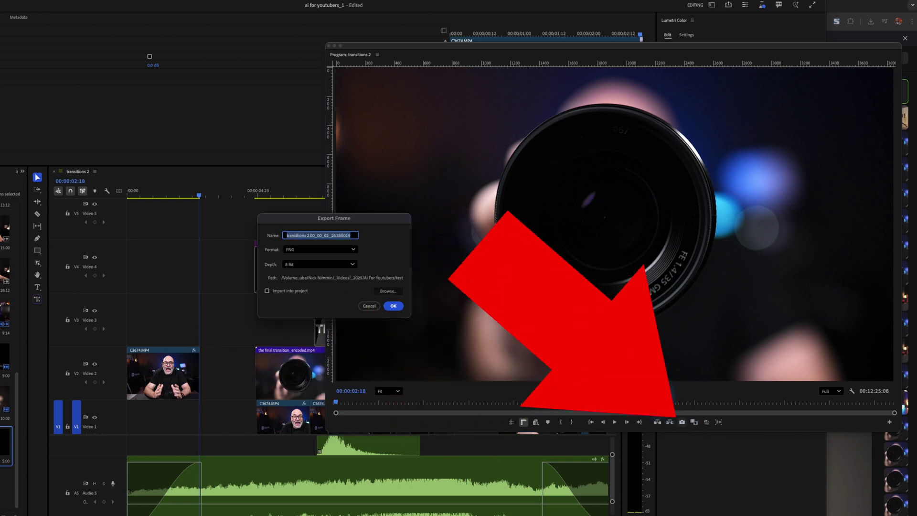
click(402, 309)
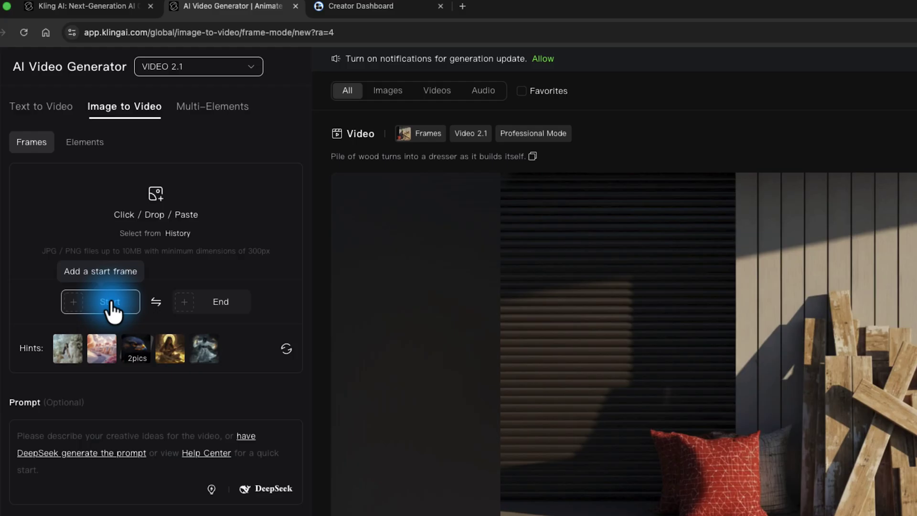
click(110, 306)
click(221, 306)
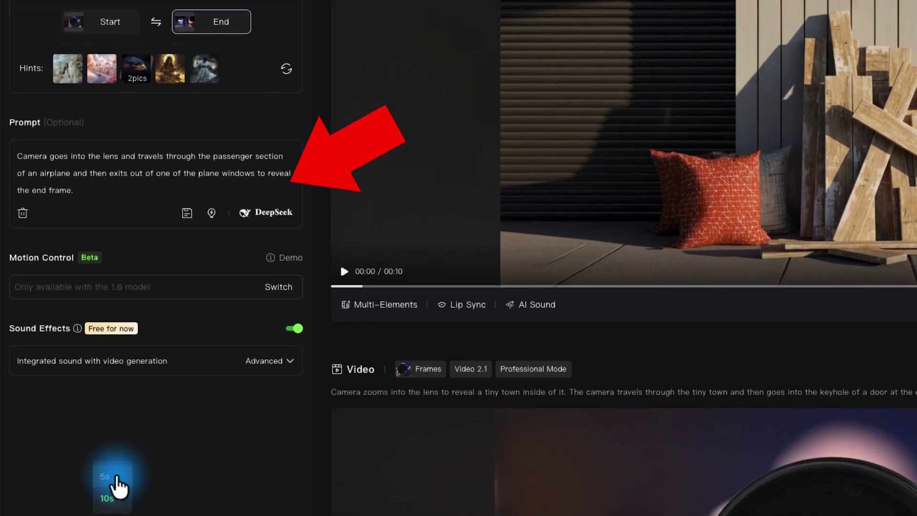
Step: Choose the length of the generated Kling clip from the duration dropdown
click(113, 499)
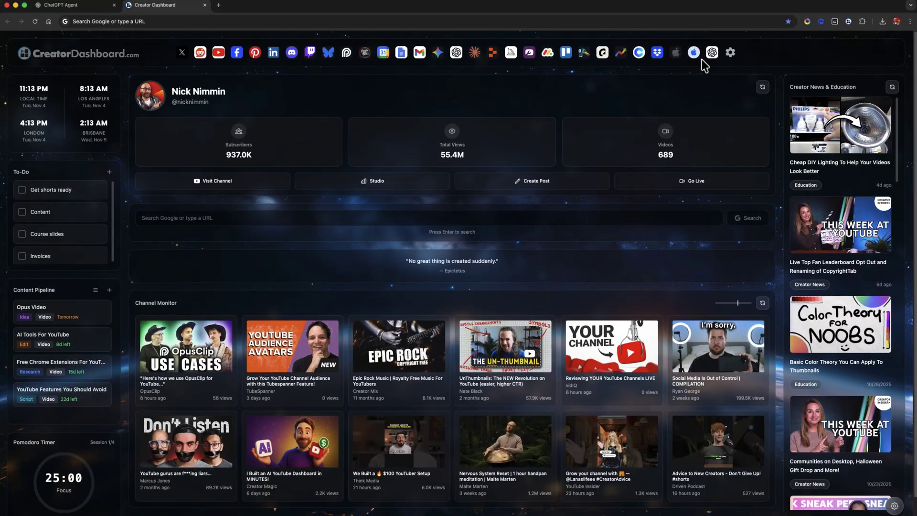
Step: Launch ChatGPT agent from the dashboard shortcut in a new tab
click(713, 53)
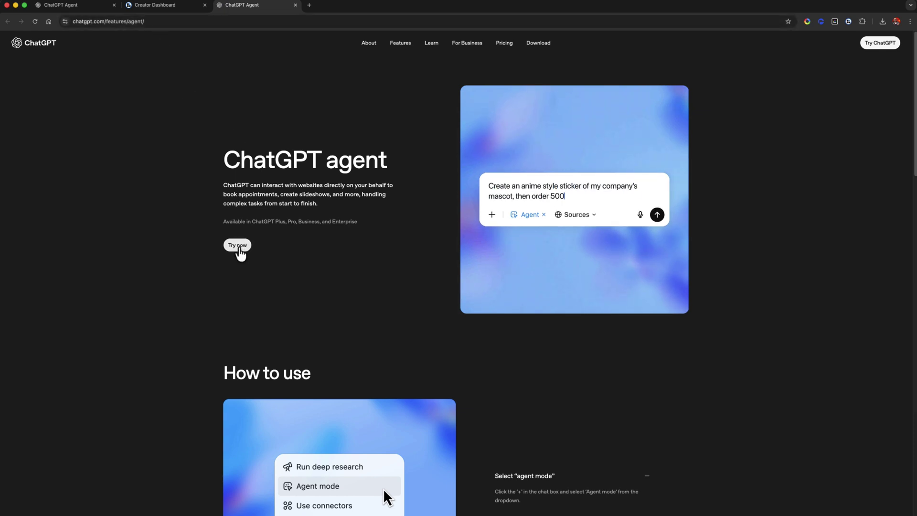
click(240, 253)
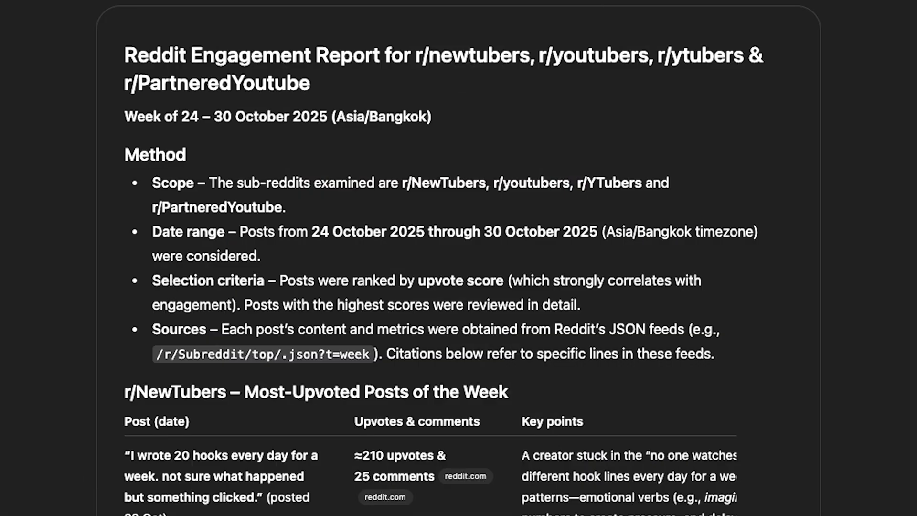
scroll(458, 258, down, 5)
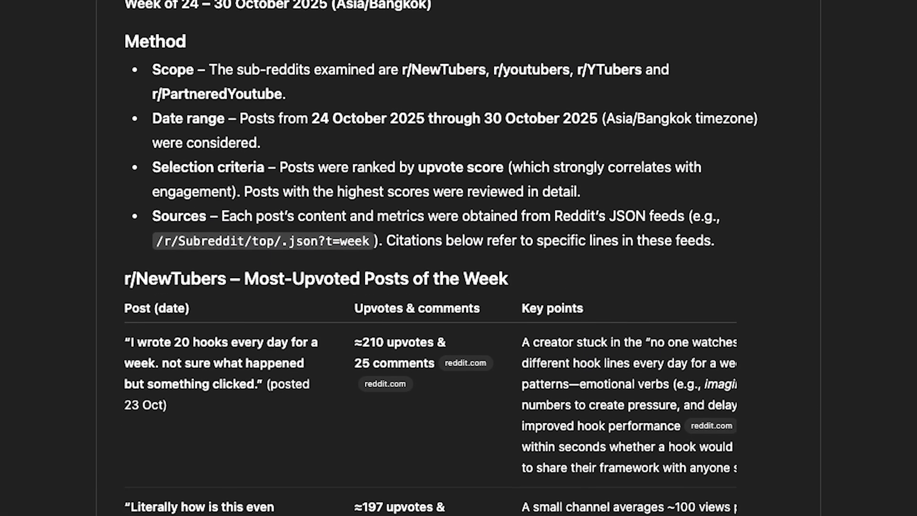
scroll(459, 258, down, 5)
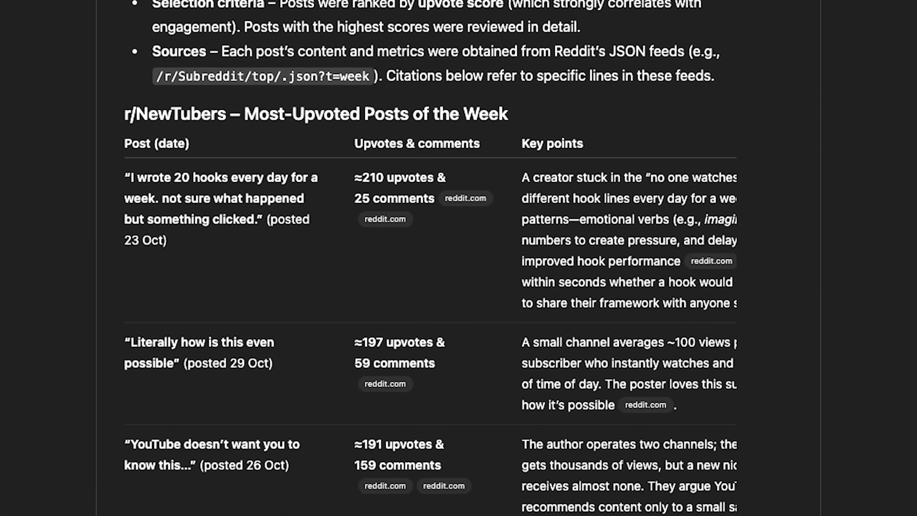
scroll(458, 258, down, 5)
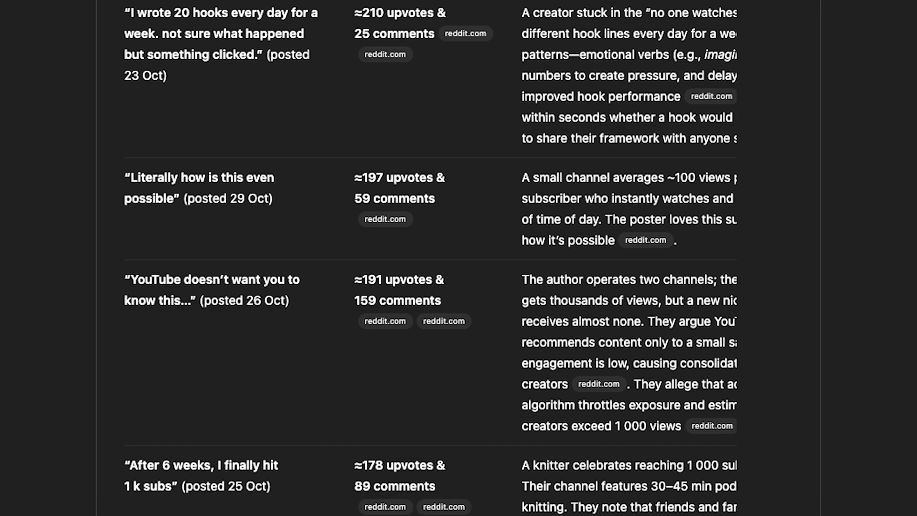
scroll(459, 258, down, 5)
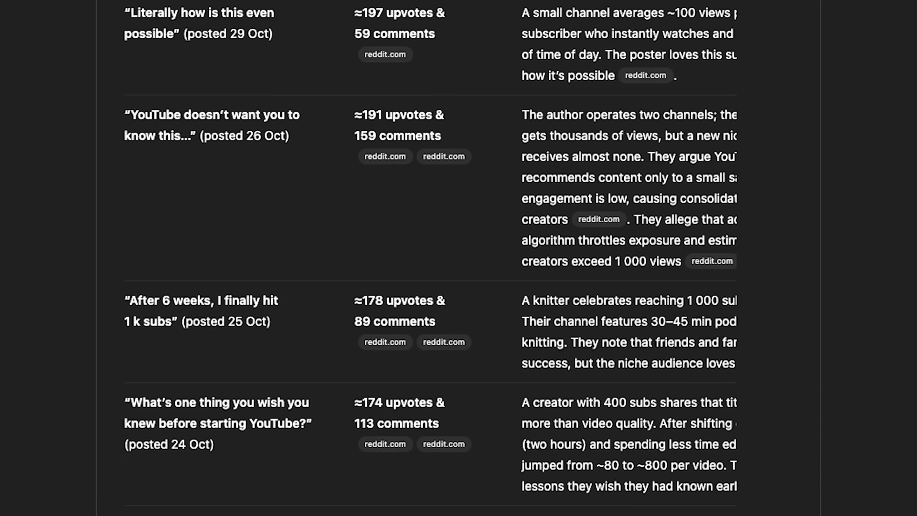
scroll(459, 258, down, 3)
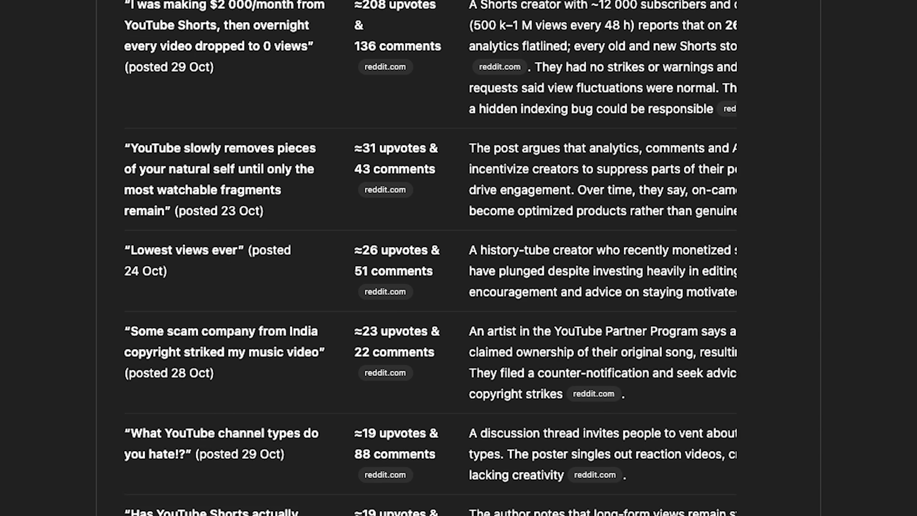
scroll(459, 258, down, 5)
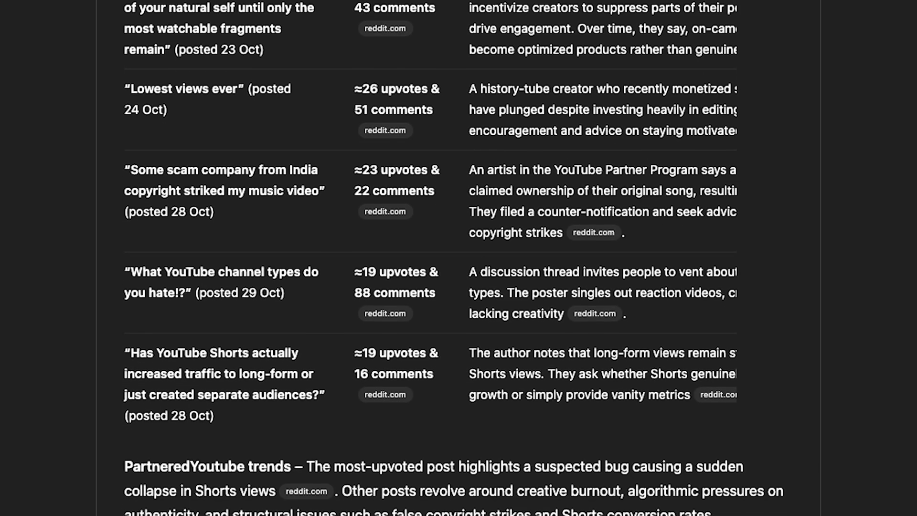
scroll(459, 258, down, 4)
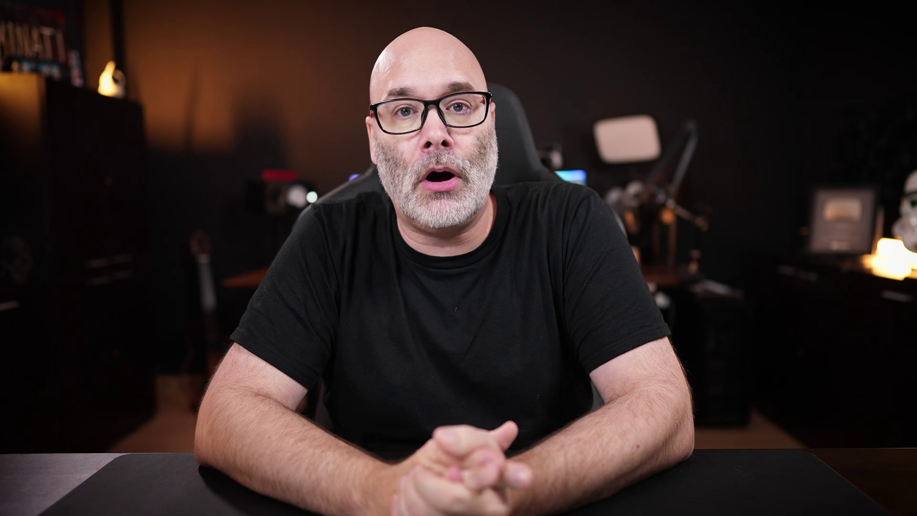
Step: Request a red transparent brush-stroke smudge PNG for under thumbnail words, then copy the image
text(Make a graphic I can use in a YouTube thumbnail that looks like a smud)
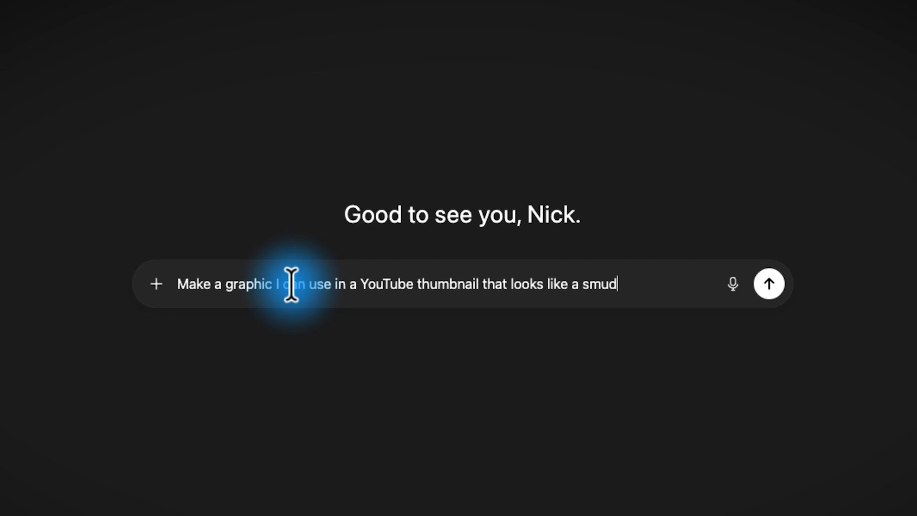
text(The use of this is to put it under)
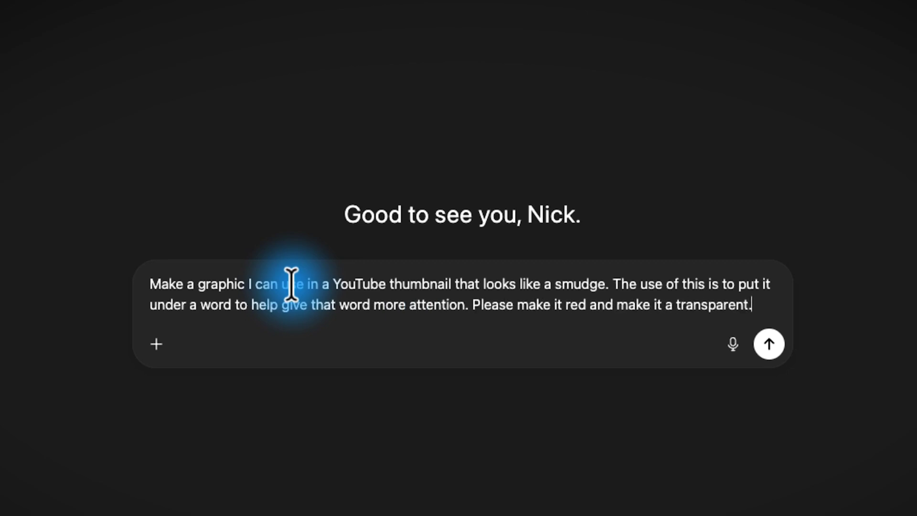
text(png file.)
click(770, 363)
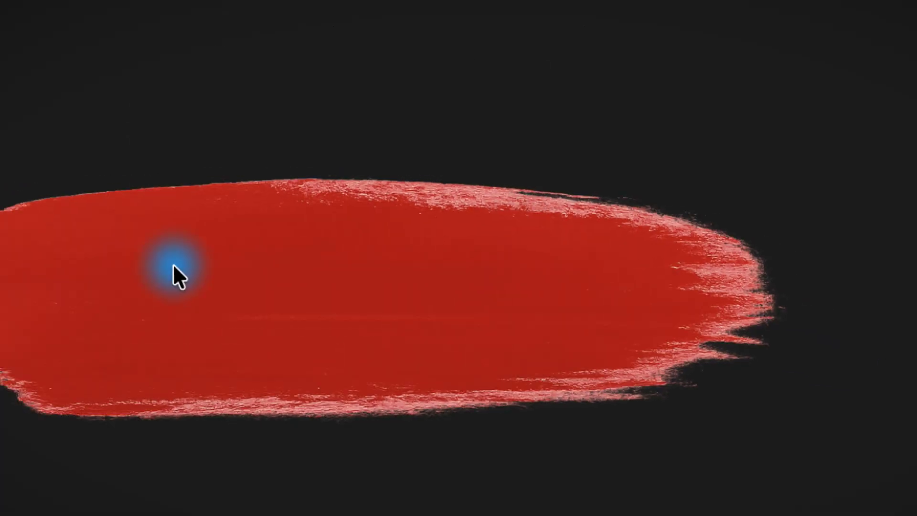
right_click(143, 272)
click(169, 316)
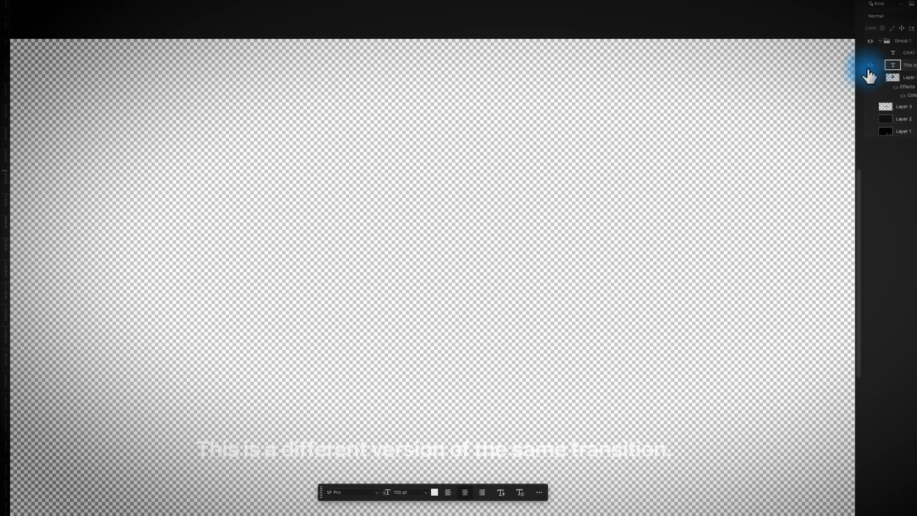
Step: Show Layer 2 and retype the centred caption as 'This is where I'm trying to highlight a word.'
click(871, 118)
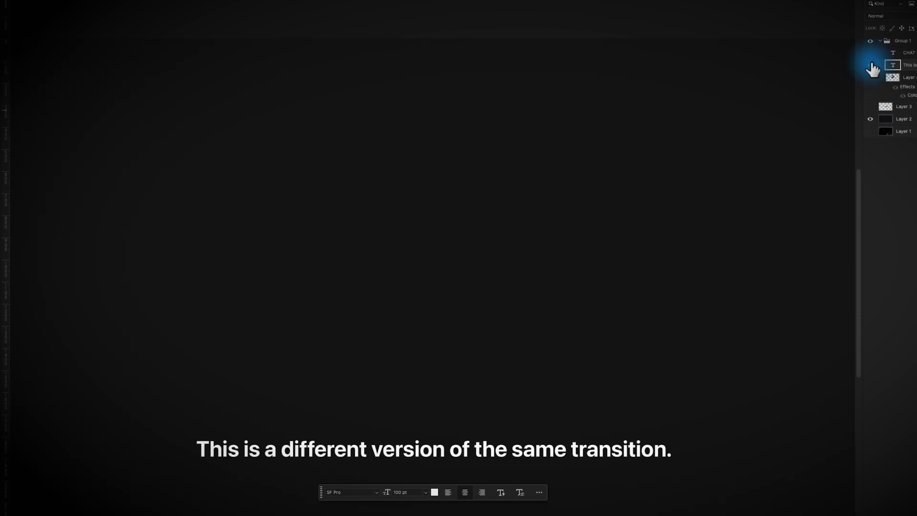
drag(194, 449, 678, 433)
text(This is where I'm mtr)
key(BackSpace)
key(BackSpace)
key(BackSpace)
text(trying )
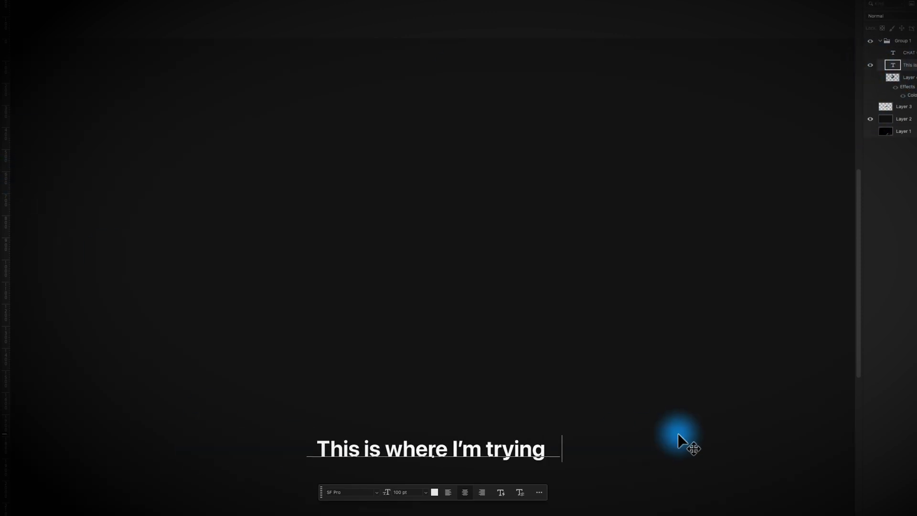
text(to highlight a word.)
drag(456, 410, 457, 238)
key(ctrl+Return)
Step: Paste the brush stroke into Photoshop and give it a bright red Color Overlay
key(ctrl+v)
click(572, 288)
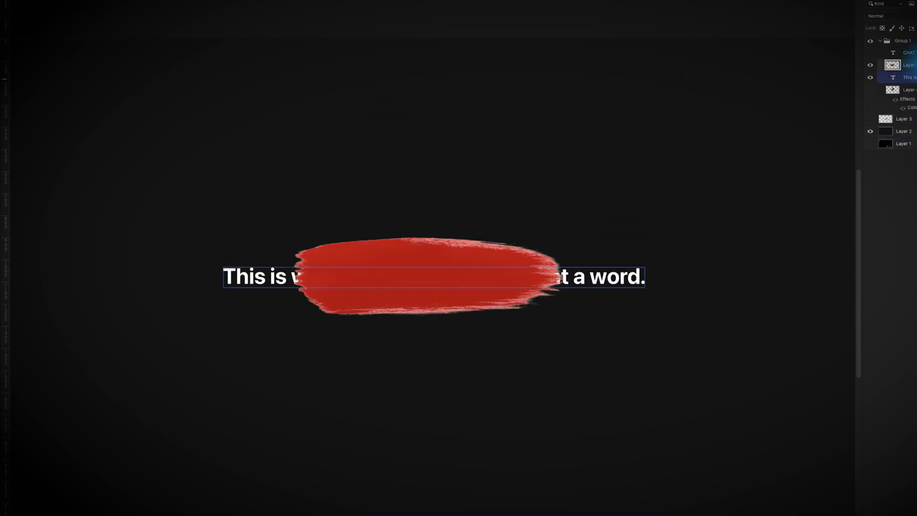
double_click(907, 78)
click(714, 176)
click(910, 89)
click(882, 471)
key(Return)
Step: Scale and position the red stroke so it sits behind 'I'm trying'
key(ctrl+t)
drag(262, 387, 322, 350)
mouse_move(457, 157)
mouse_down()
mouse_move(447, 254)
mouse_move(477, 291)
mouse_up()
drag(601, 277, 466, 278)
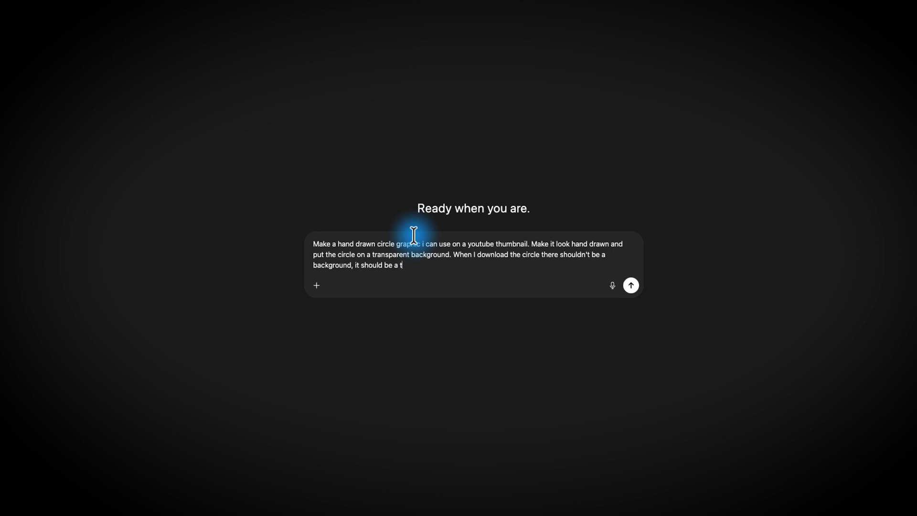
Step: Send the hand-drawn circle request and a follow-up asking for it in red on transparent
click(624, 290)
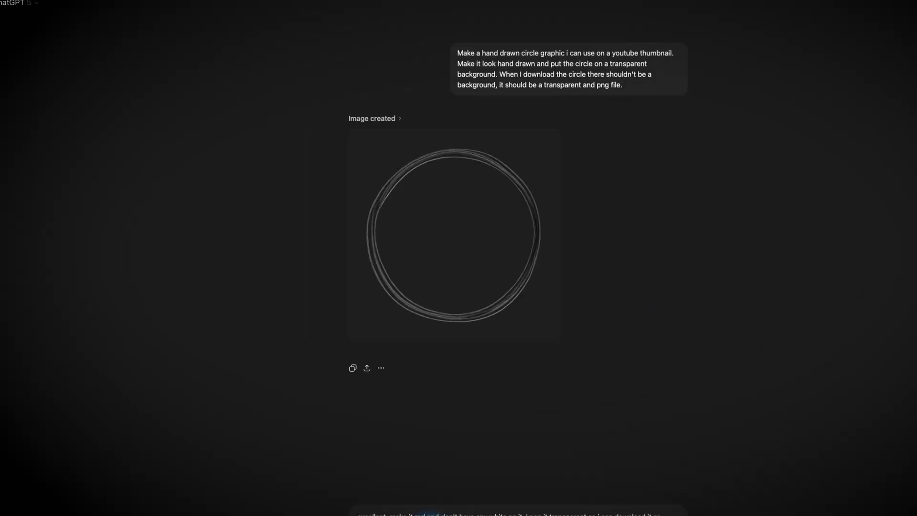
text(.)
key(Return)
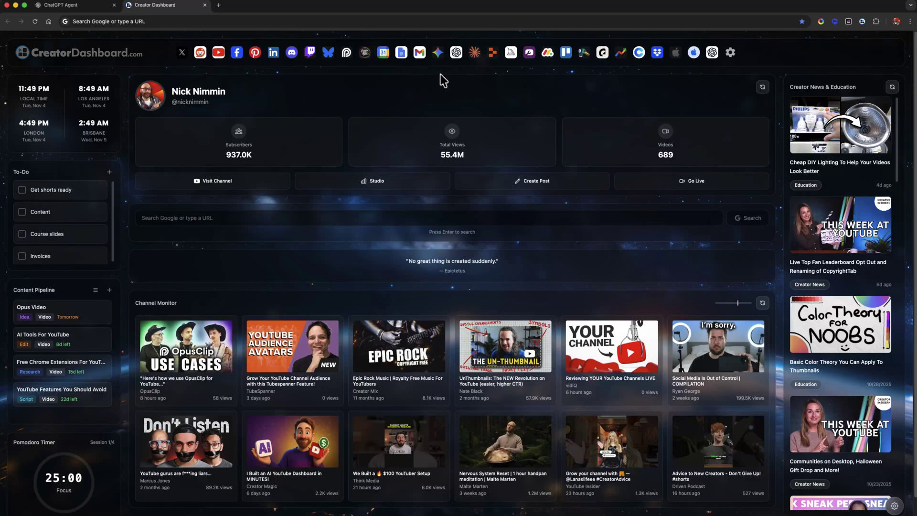
Step: In a new chat, attach the music and voice tracks and ask how to EQ-carve the voice in Premiere Pro
click(456, 52)
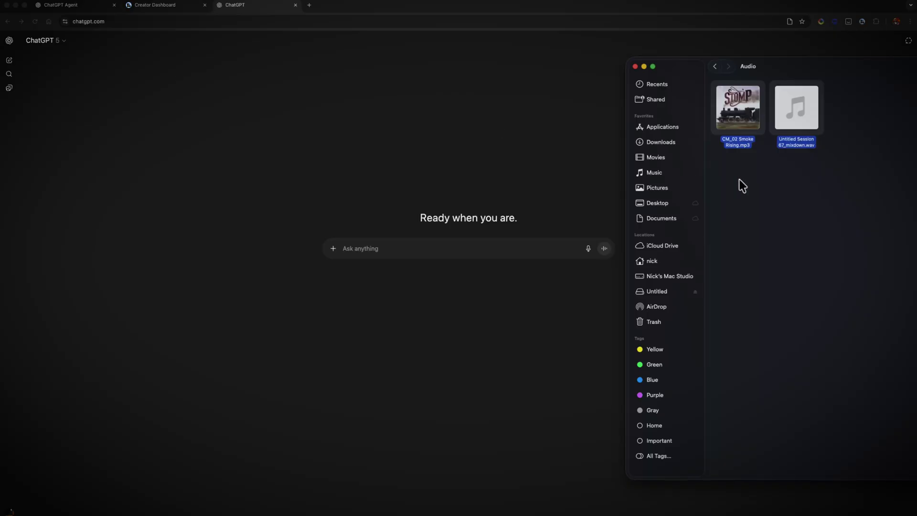
drag(753, 117, 453, 256)
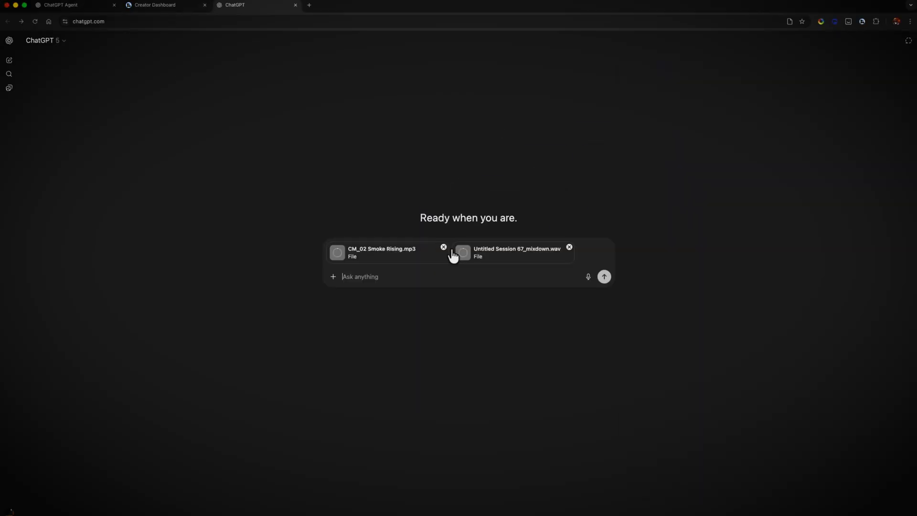
text(audio of a video I'm working on. )
text(I want my )
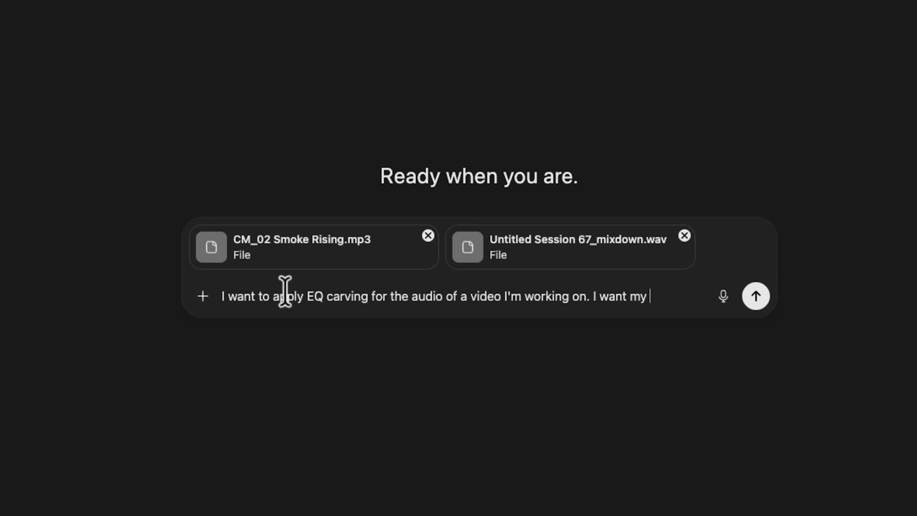
text(voice to stand out over the music. I've uploaded the music track and my voice tra)
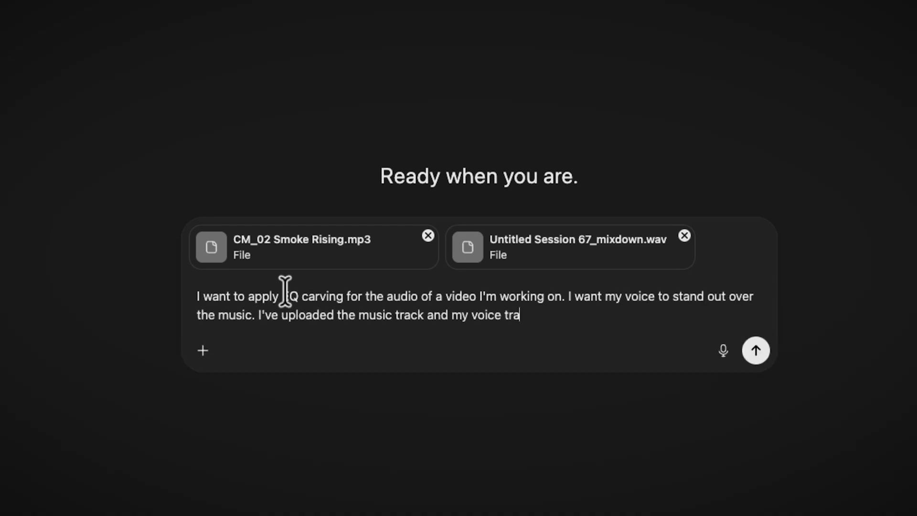
key(BackSpace)
key(BackSpace)
key(BackSpace)
text(carve out of the music so my voice stands out and what frequencies to boost.)
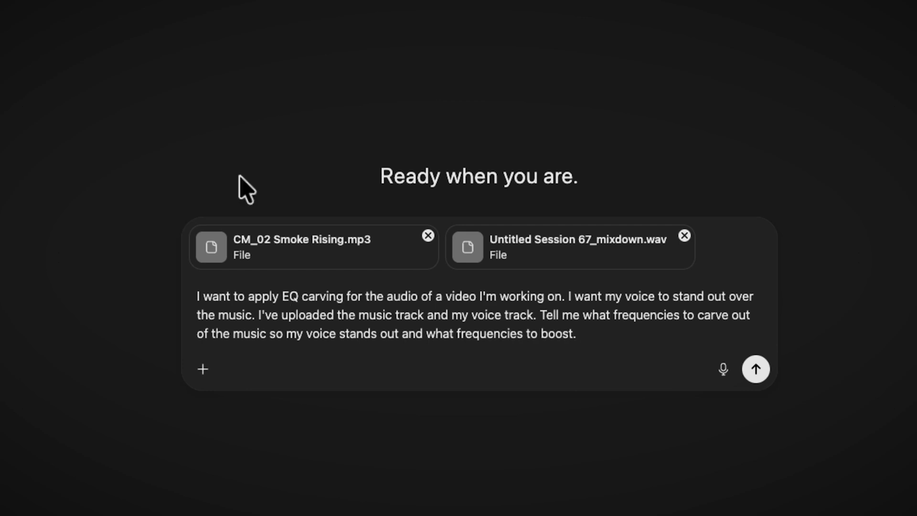
drag(578, 333, 197, 335)
key(BackSpace)
text(of the music and what )
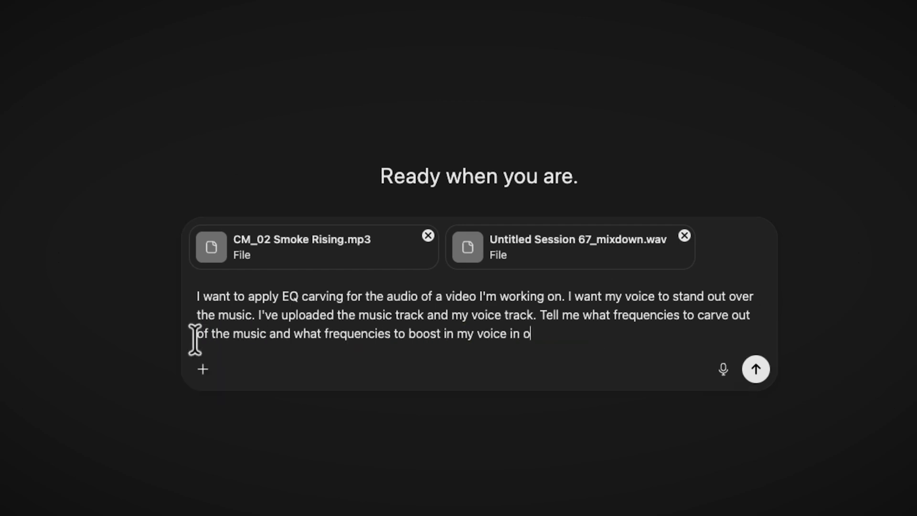
text(using Premiere Pro )
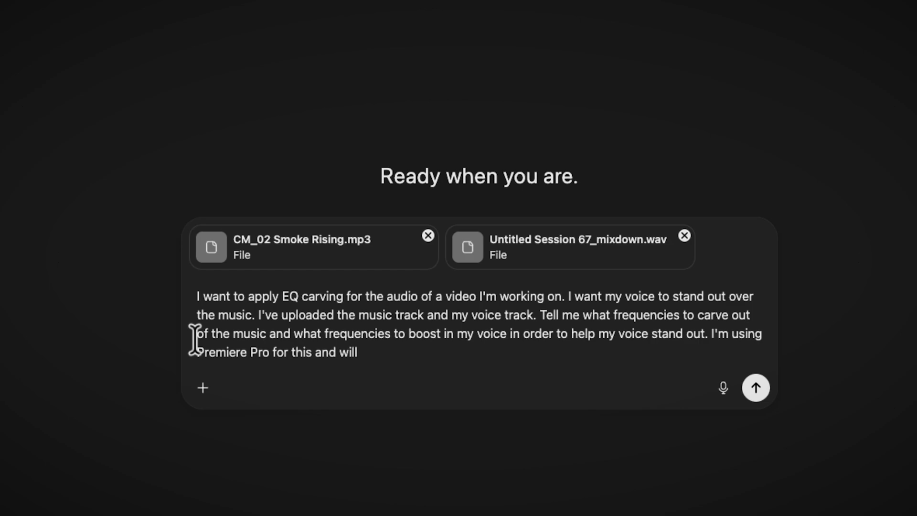
text(this task.)
key(Return)
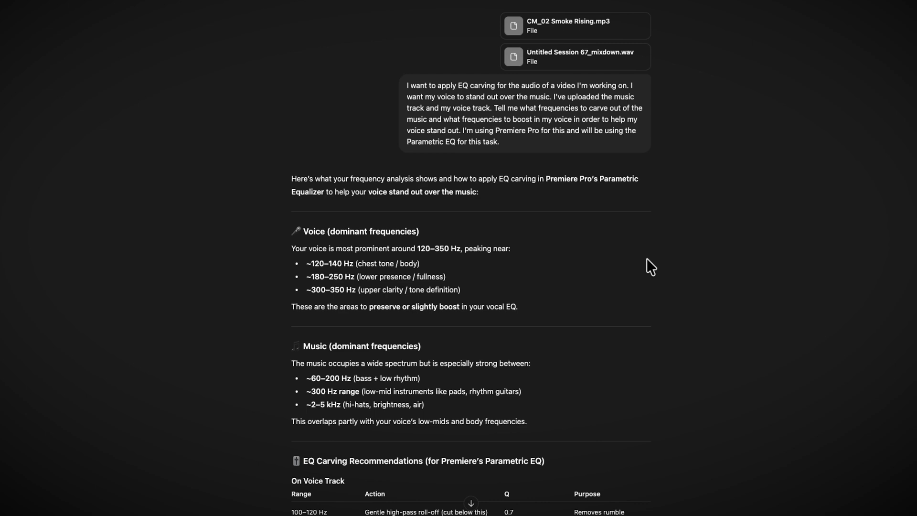
scroll(827, 174, down, 6)
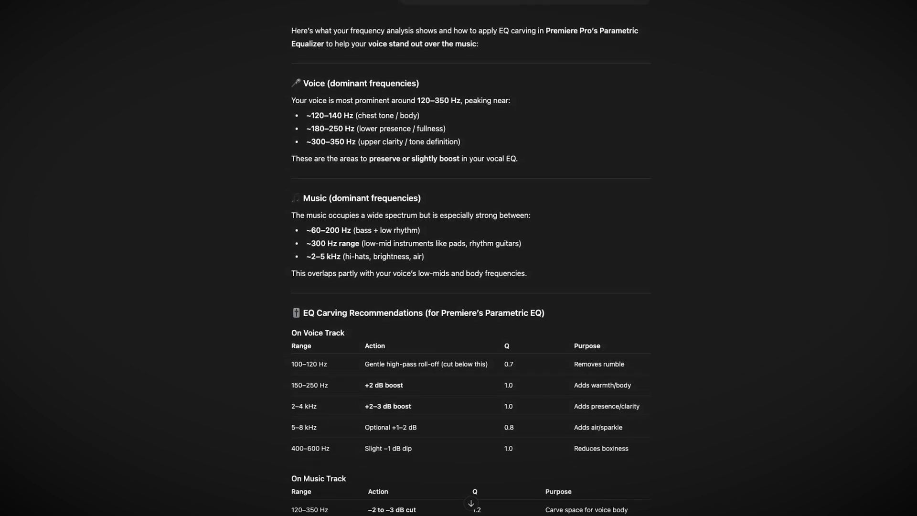
scroll(776, 417, down, 4)
drag(776, 416, 282, 319)
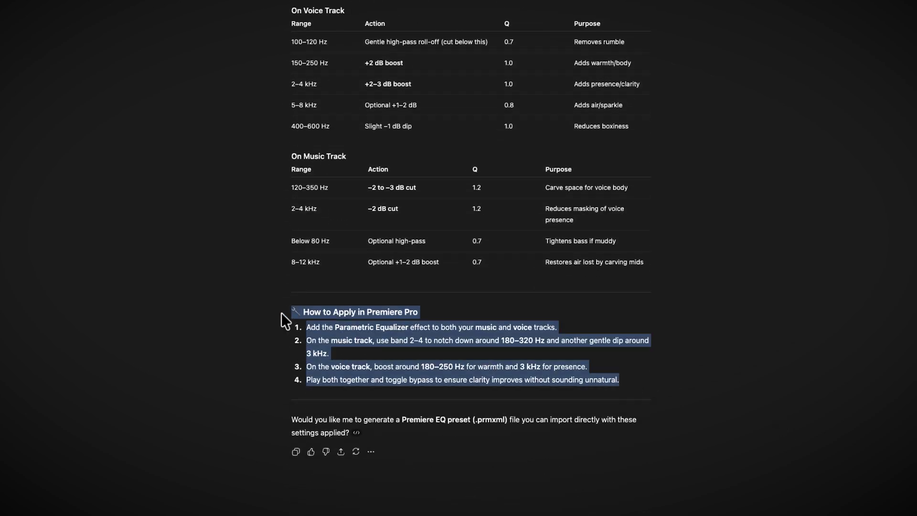
click(796, 375)
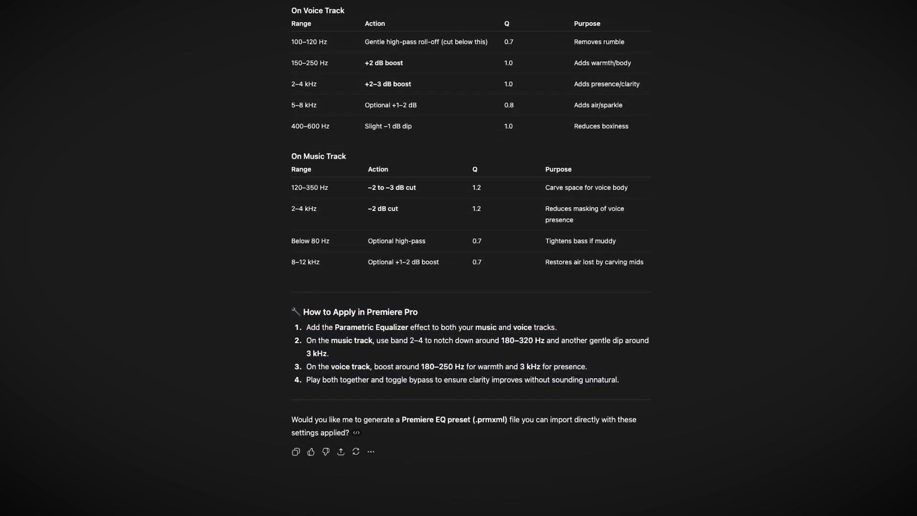
drag(640, 432, 278, 418)
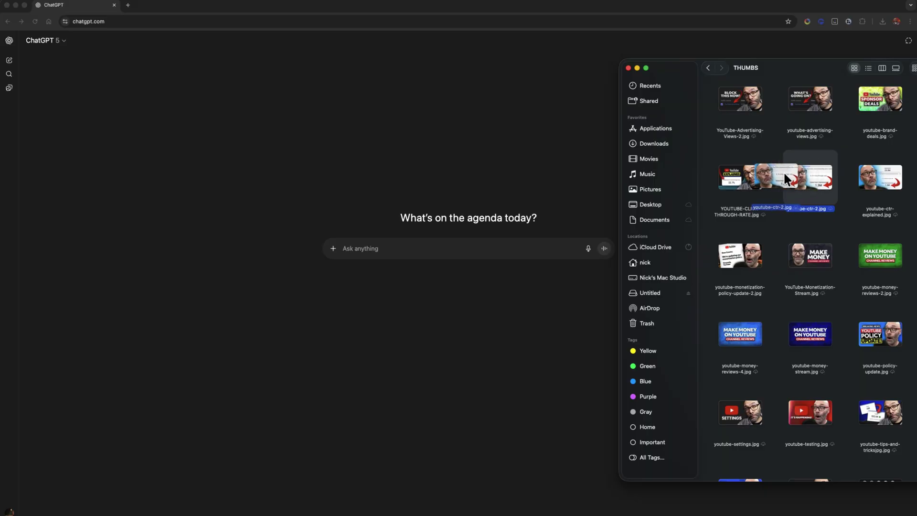
Step: Attach the thumbnail image and send the pasted request for click-through-rate improvement ideas
drag(785, 179, 467, 255)
click(359, 311)
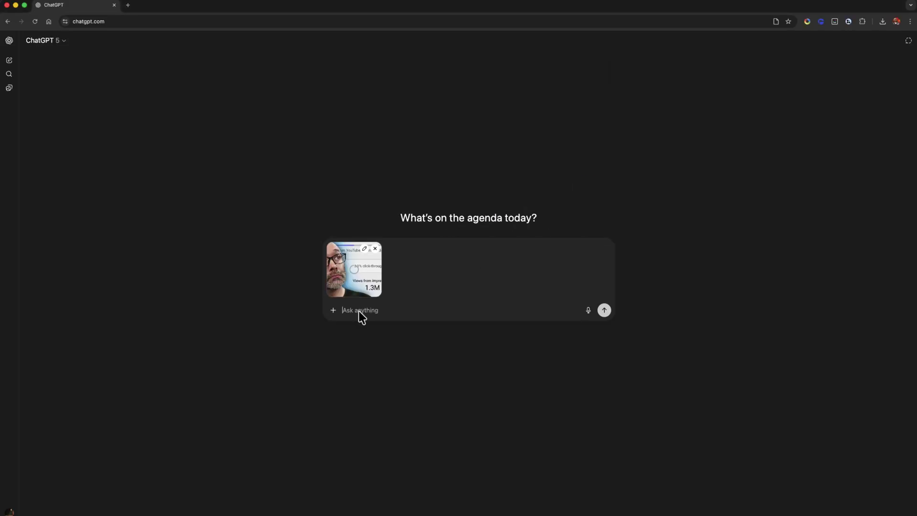
text(I'm making a video titled "how to increase your click through rate on youtube", what suggestions do you have for this thumbnail to make it bette)
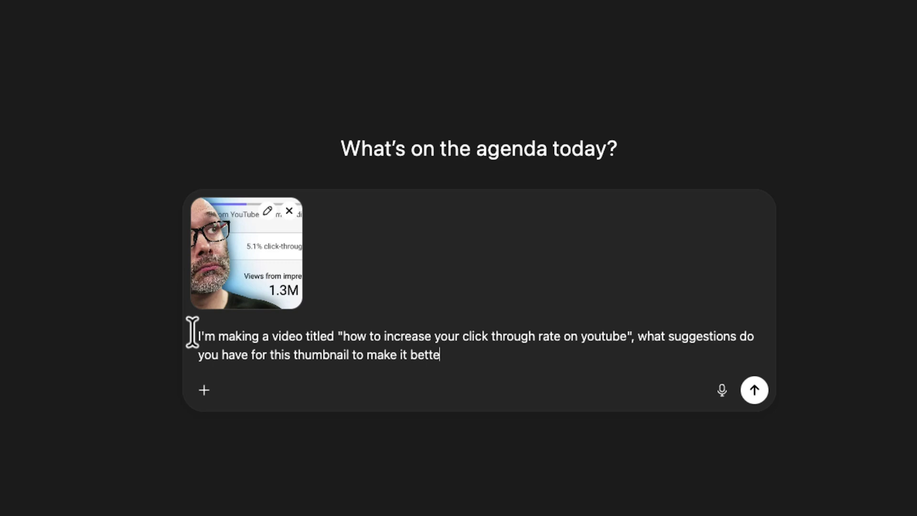
key(Return)
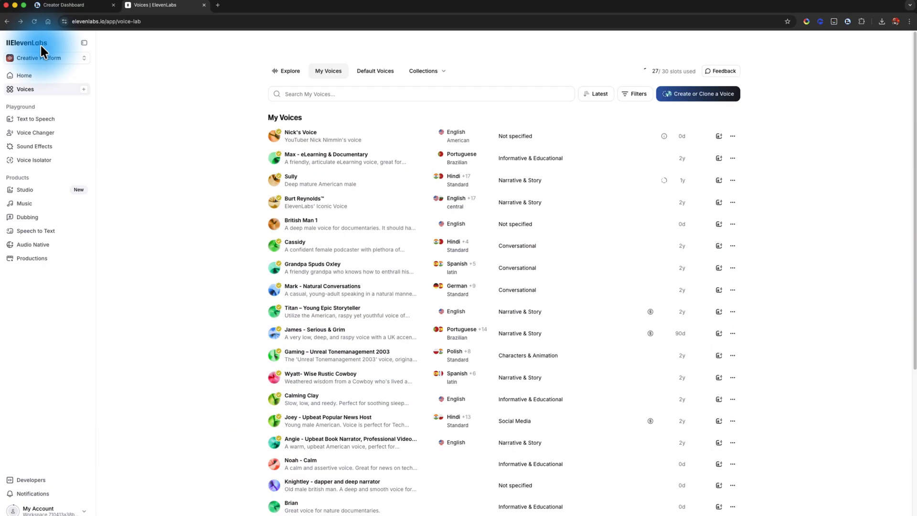
click(26, 92)
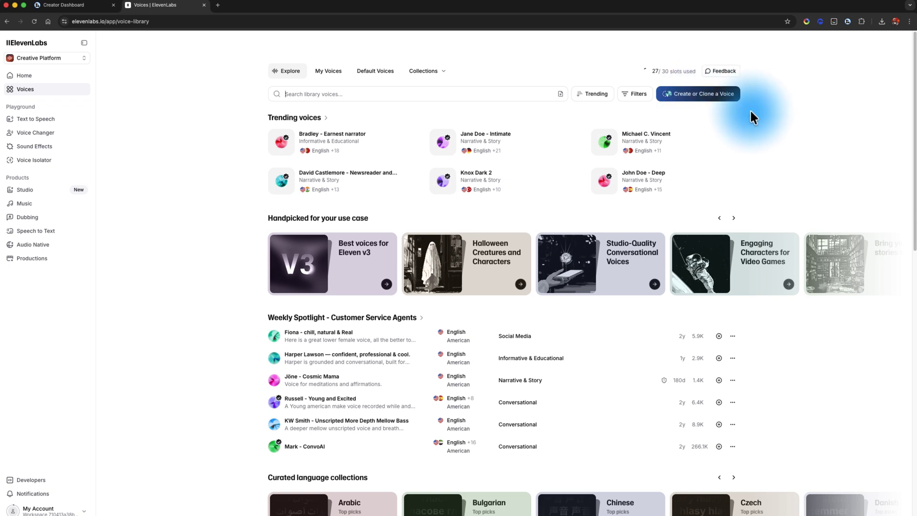
click(325, 77)
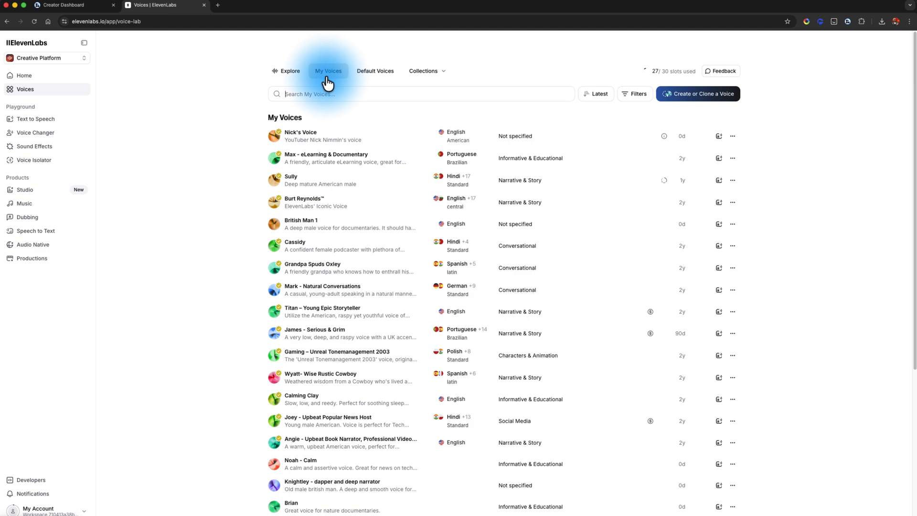
mouse_move(313, 142)
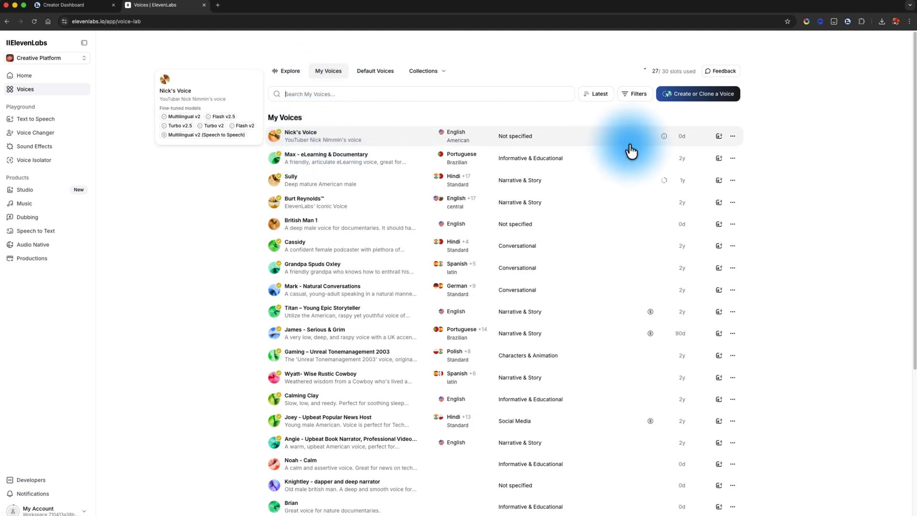
Step: Use the cloned voice in Text to Speech, set Speed slightly faster, and begin the script
click(719, 137)
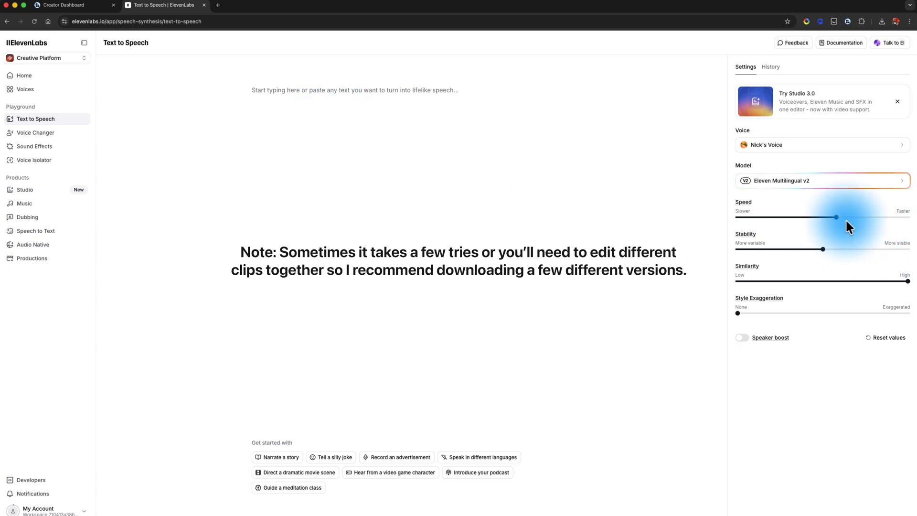
mouse_move(839, 223)
mouse_down()
mouse_move(813, 220)
mouse_move(821, 232)
mouse_move(851, 235)
mouse_move(843, 237)
mouse_up()
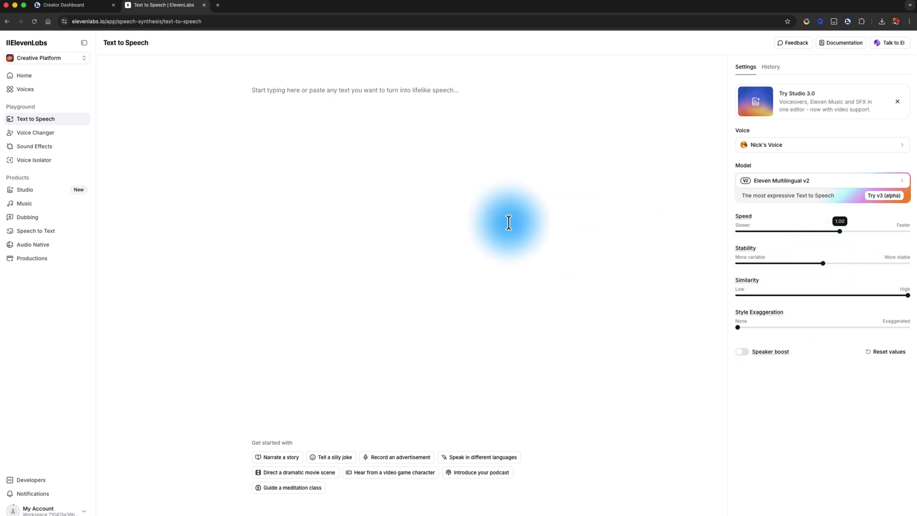
click(293, 92)
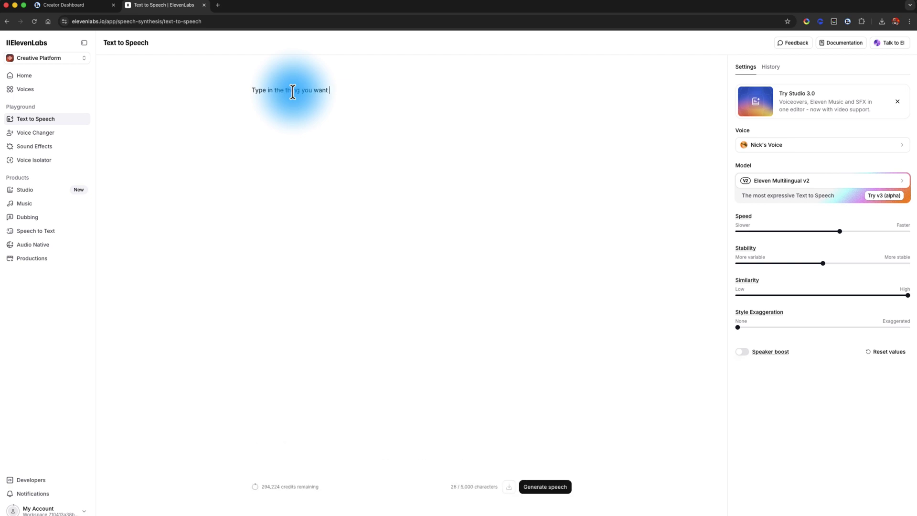
Step: Generate speech for the line 'Type in the thing you want to say and then click generate speech.'
text(Type in the thing you want to say and then click generate speech.)
click(546, 489)
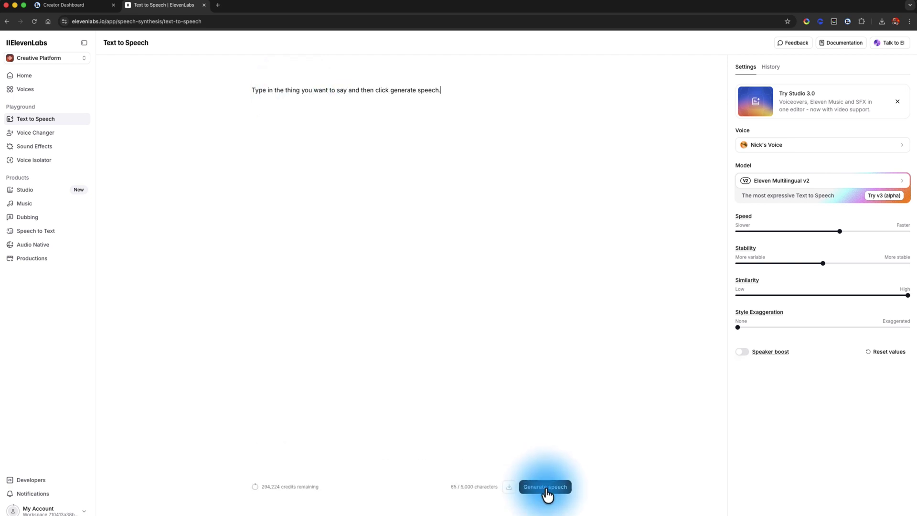